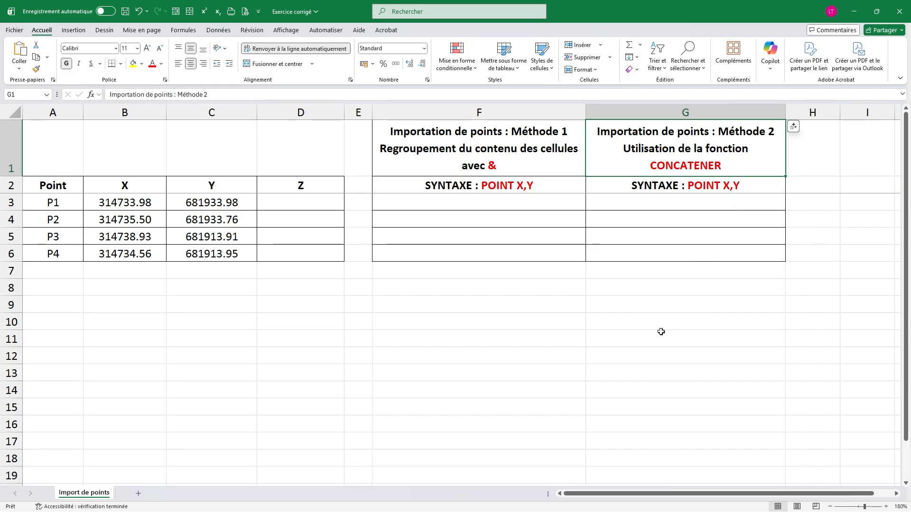
# Build the formula ="POINT "&B3&","&C3 in cell F3.
pyautogui.click(523, 201)
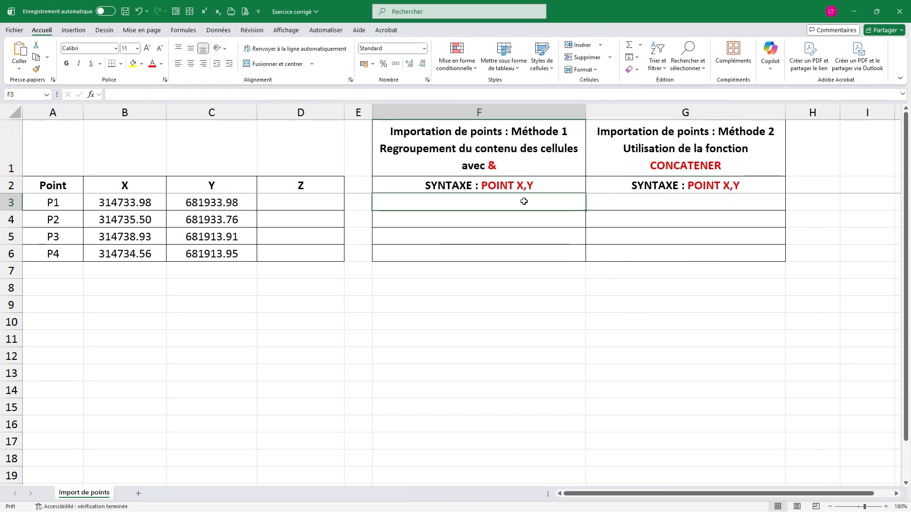
pyautogui.write('=')
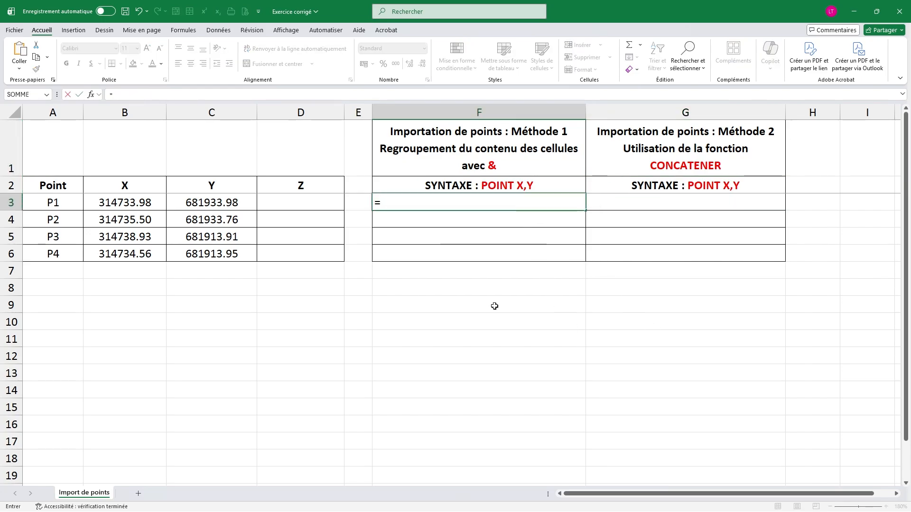
pyautogui.write('"POI')
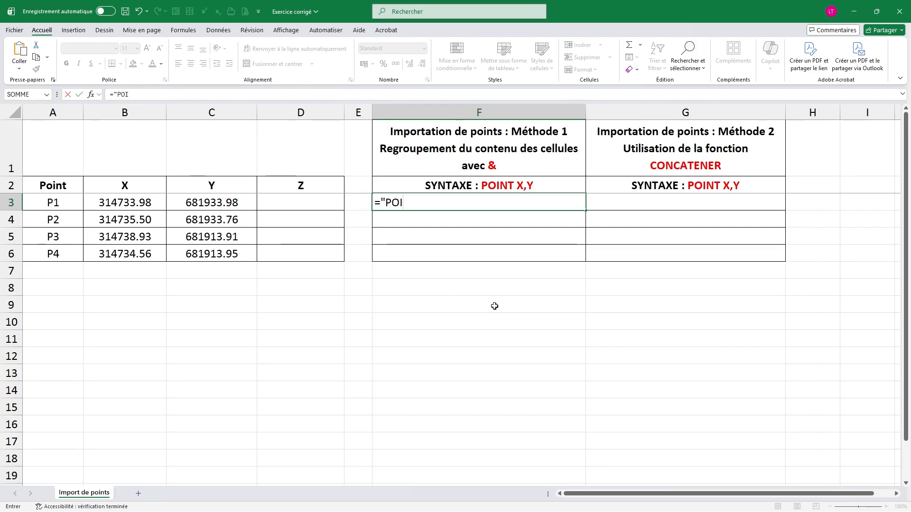
pyautogui.write('NT "&')
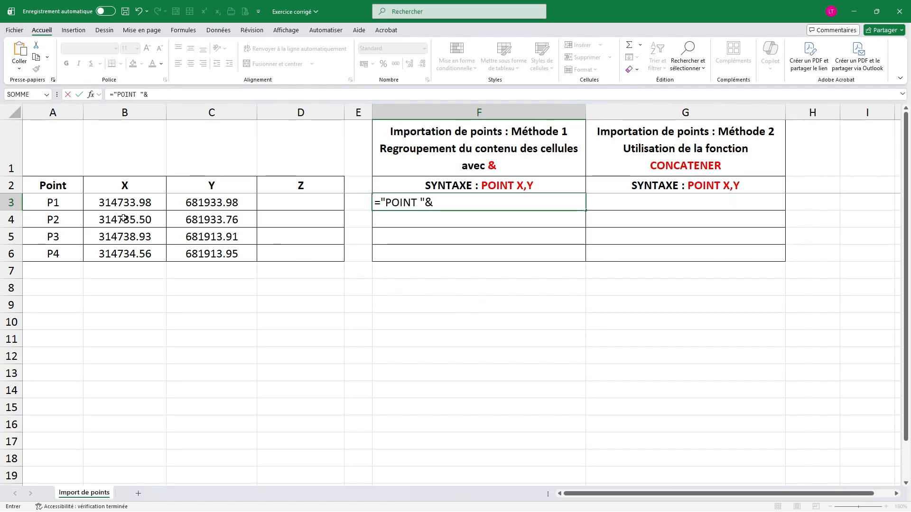
pyautogui.click(152, 204)
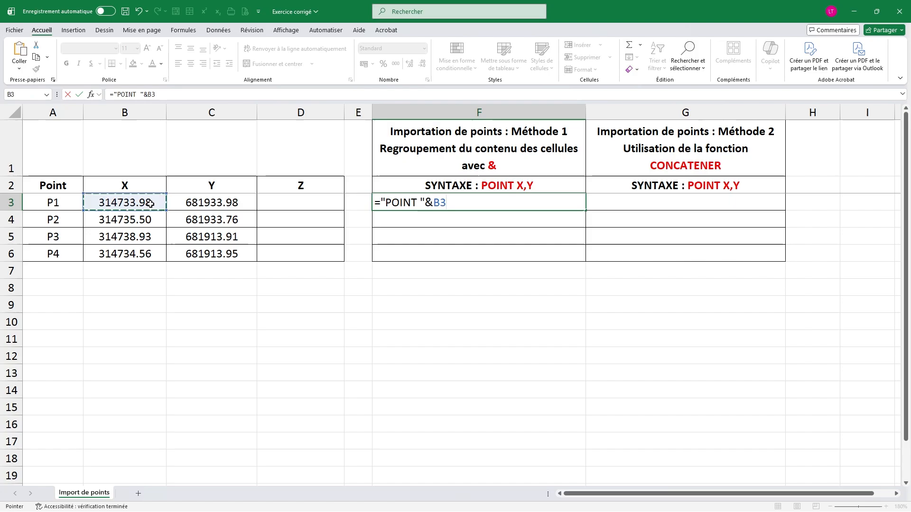
pyautogui.write('&')
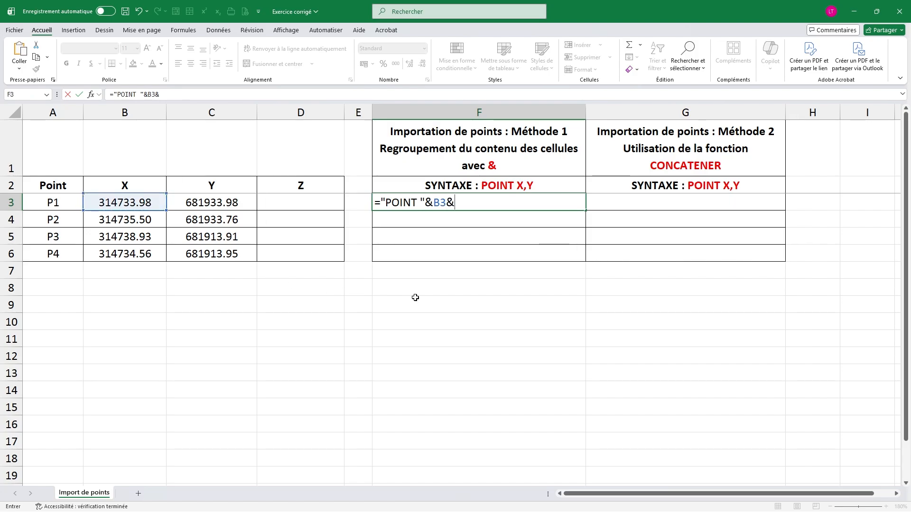
pyautogui.write('","&')
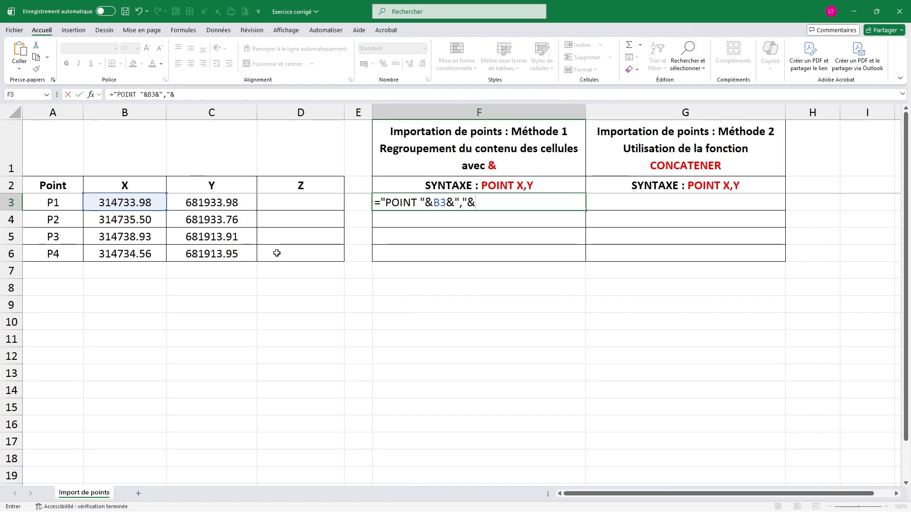
pyautogui.click(232, 203)
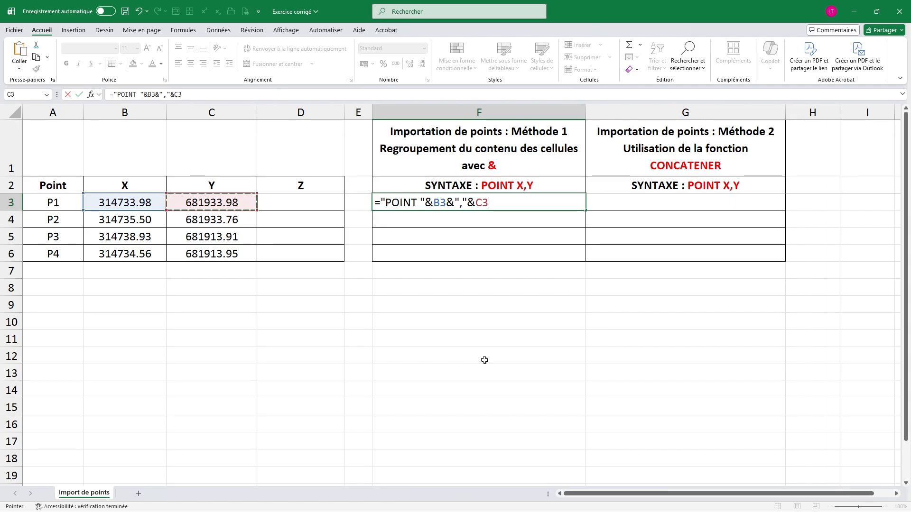
pyautogui.write('&",')
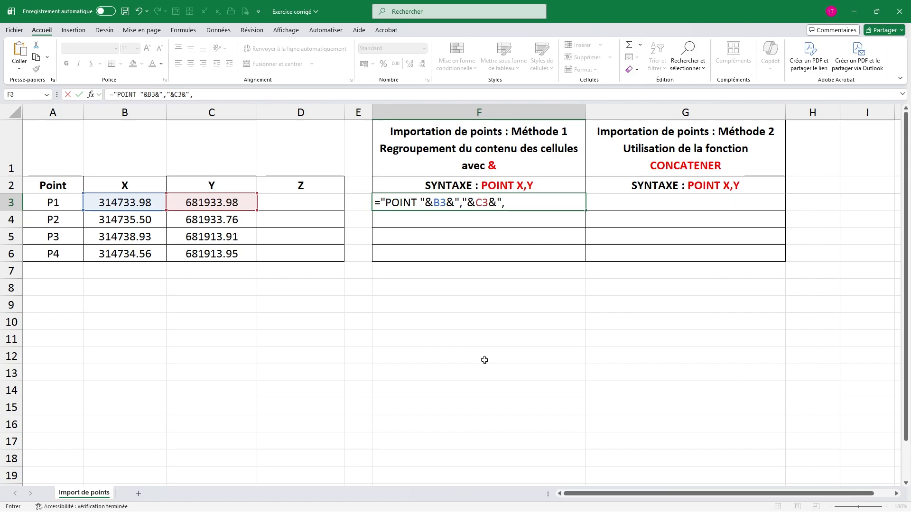
pyautogui.write('"&')
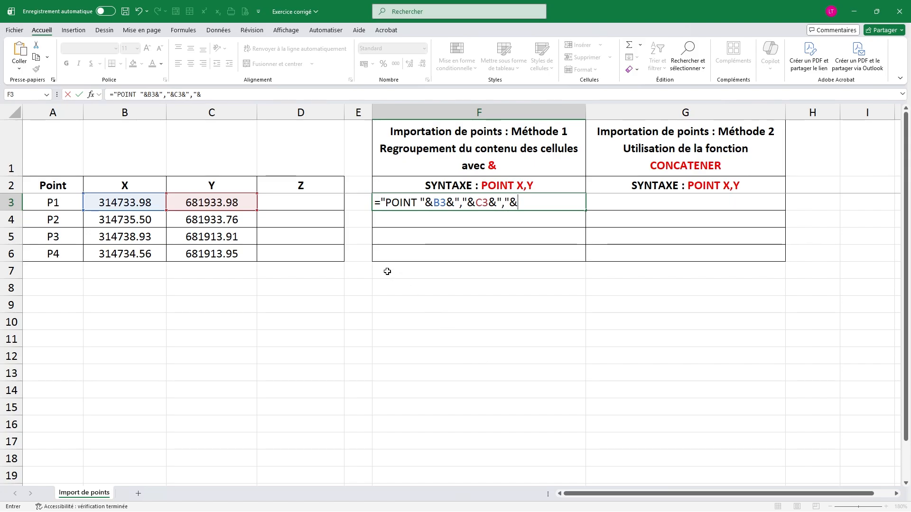
pyautogui.click(314, 203)
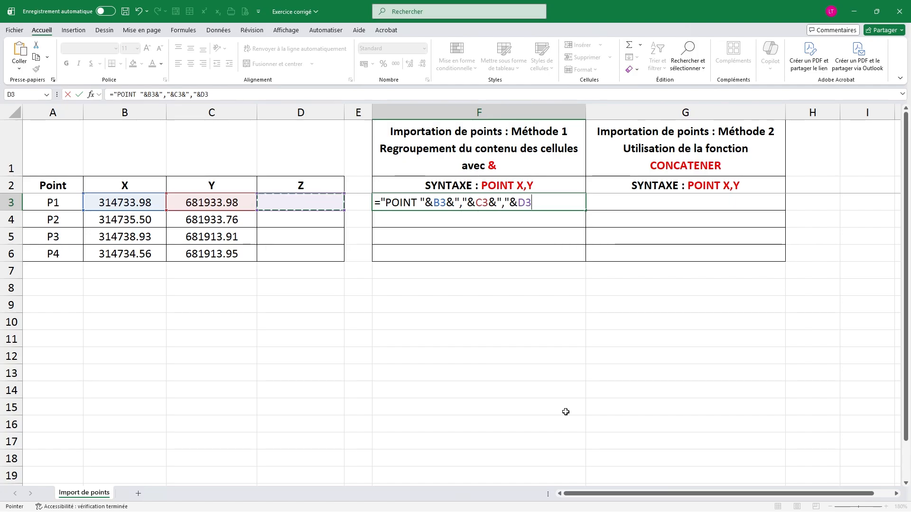
pyautogui.press('BackSpace')
pyautogui.press('BackSpace')
pyautogui.press('BackSpace')
pyautogui.press('BackSpace')
pyautogui.press('BackSpace')
pyautogui.press('BackSpace')
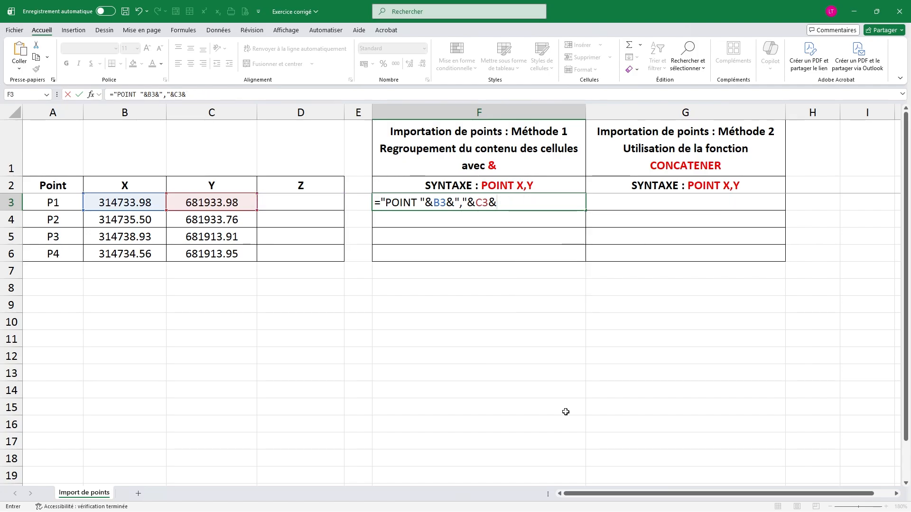
pyautogui.press('BackSpace')
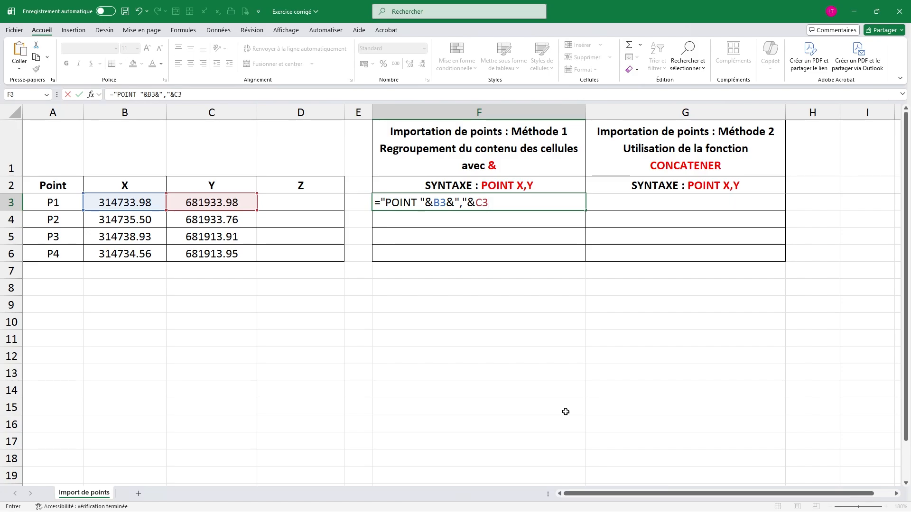
# Commit the formula in F3 and fill it down through F6.
pyautogui.press('Return')
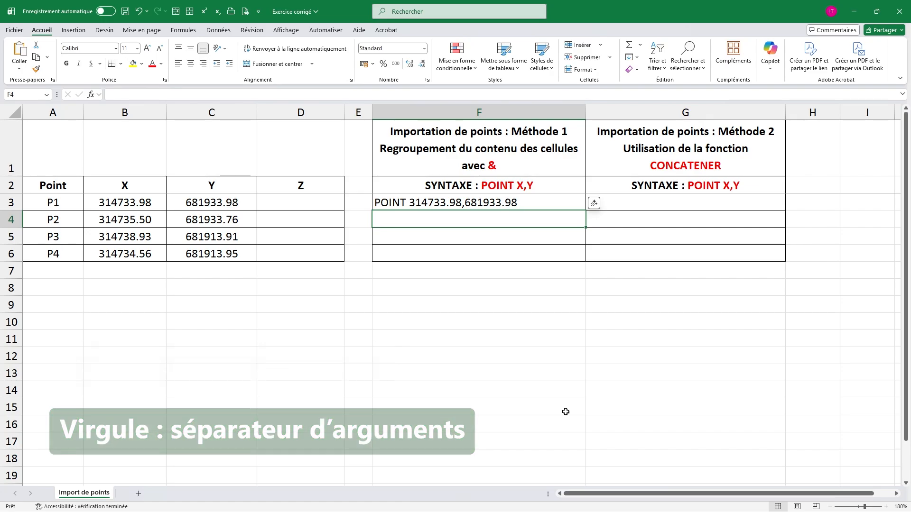
pyautogui.click(563, 198)
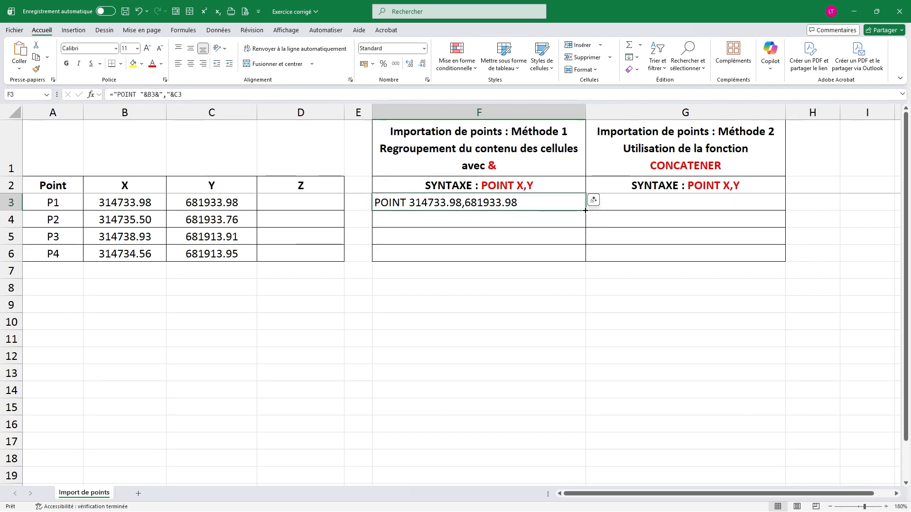
pyautogui.moveTo(585, 211); pyautogui.dragTo(590, 261)
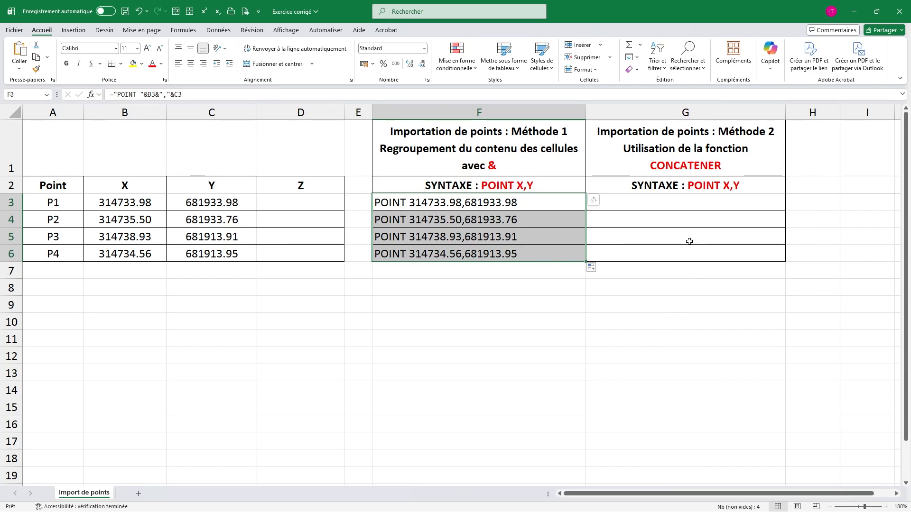
# Start a CONCATENER formula in cell G3 with "POINT ", including the trailing space, as its first argument.
pyautogui.click(677, 204)
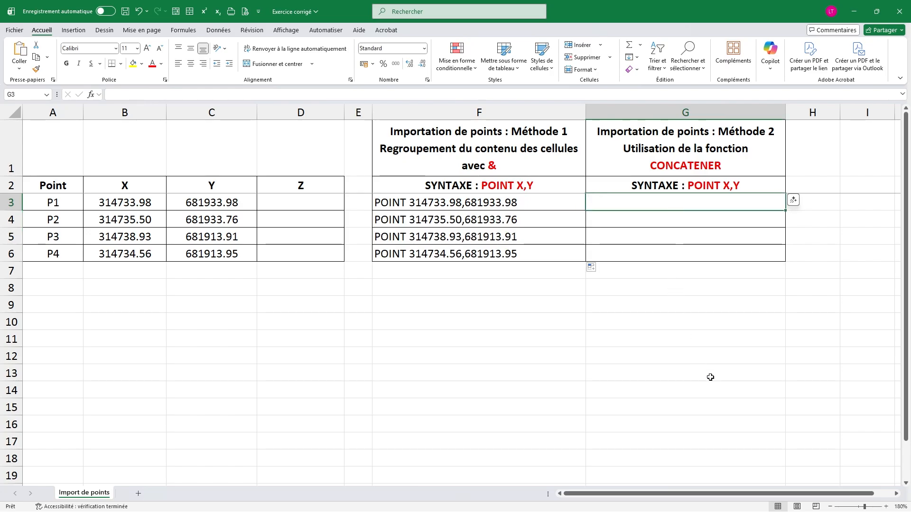
pyautogui.write('=')
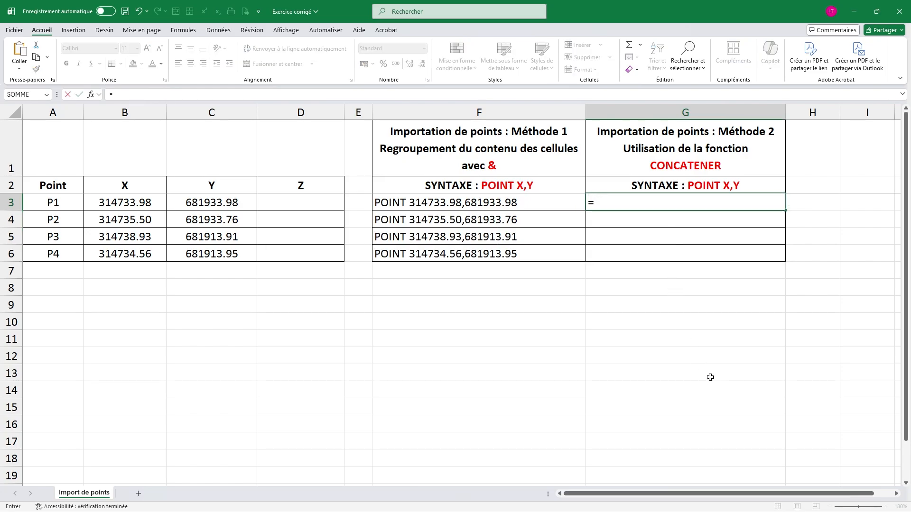
pyautogui.write('CONCA')
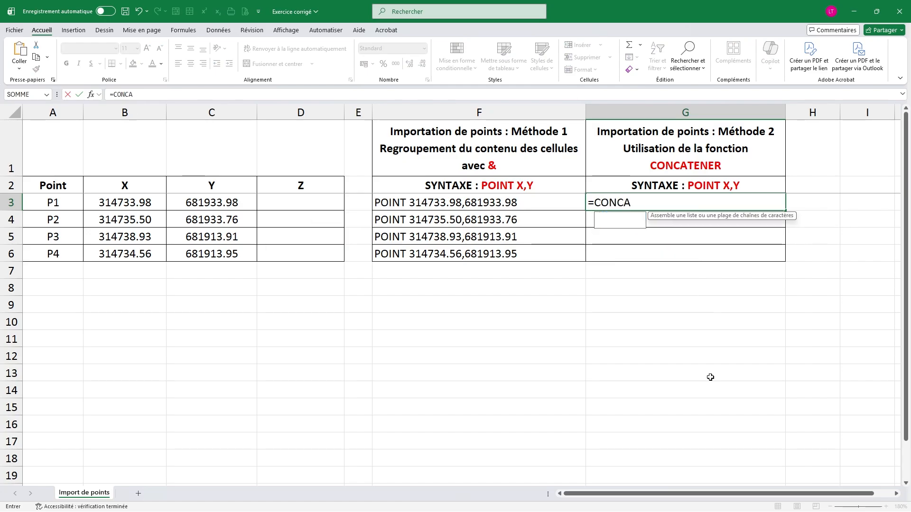
pyautogui.write('T')
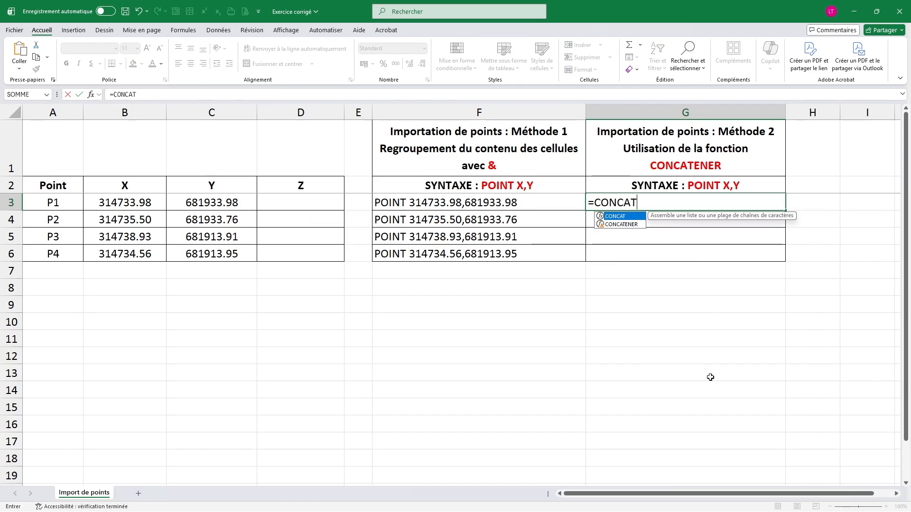
pyautogui.write('ENER')
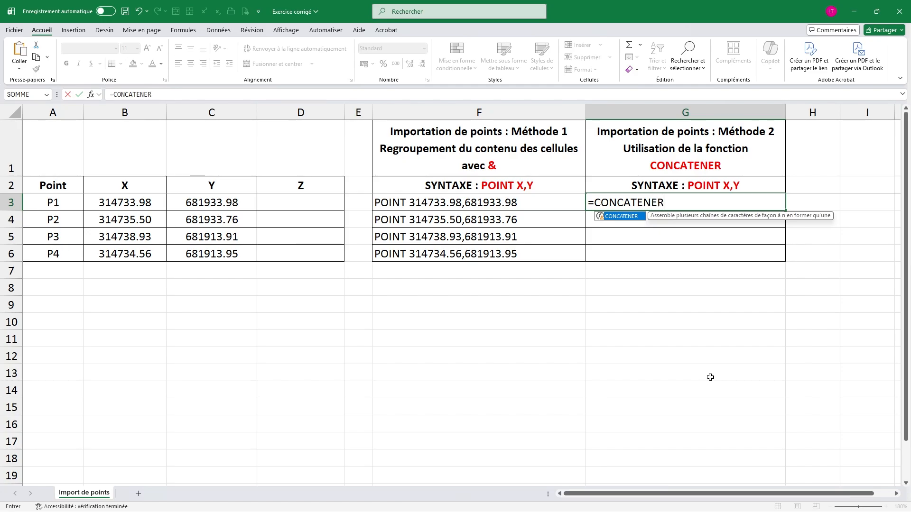
pyautogui.write('(')
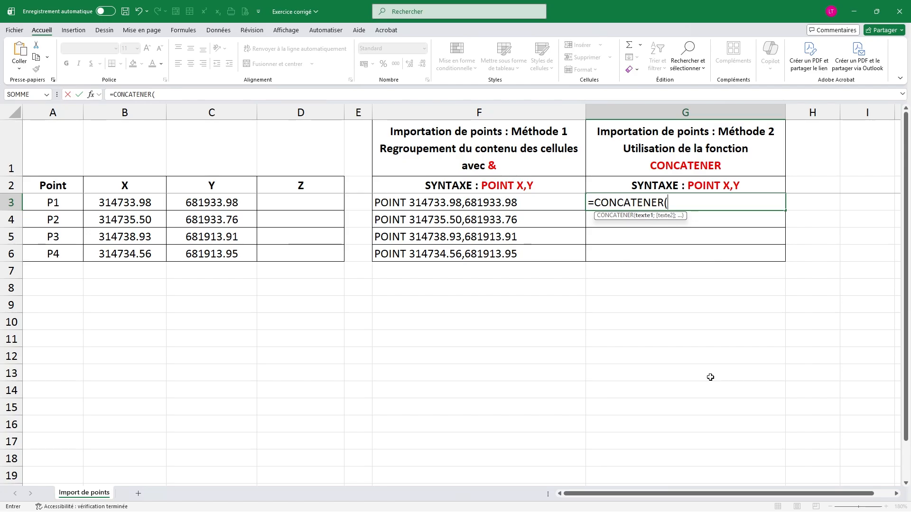
pyautogui.write('"POINT ";')
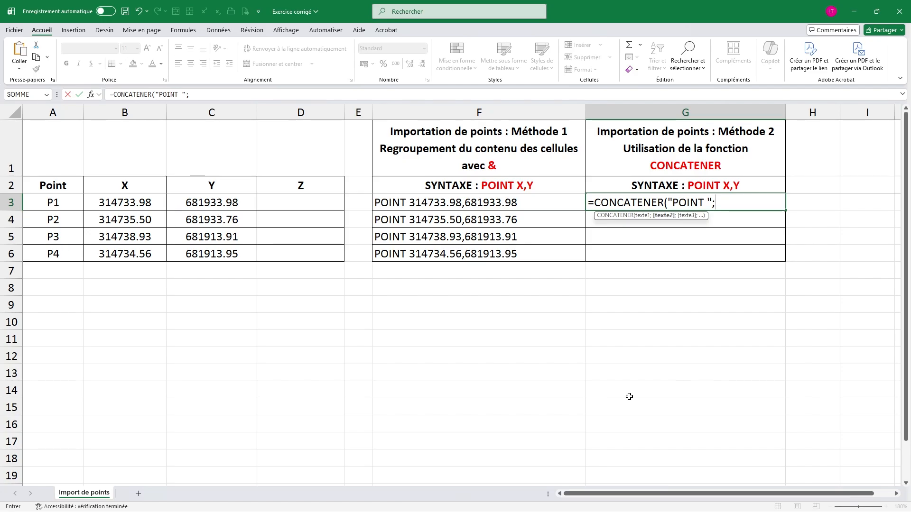
# Add B3, the separator "," and C3 as the next semicolon-separated arguments of the CONCATENER formula in G3.
pyautogui.click(135, 203)
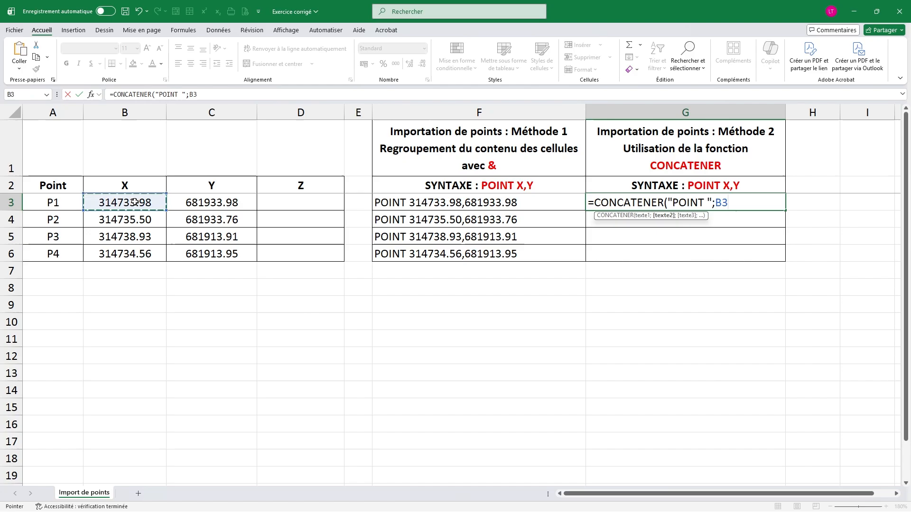
pyautogui.write(';",')
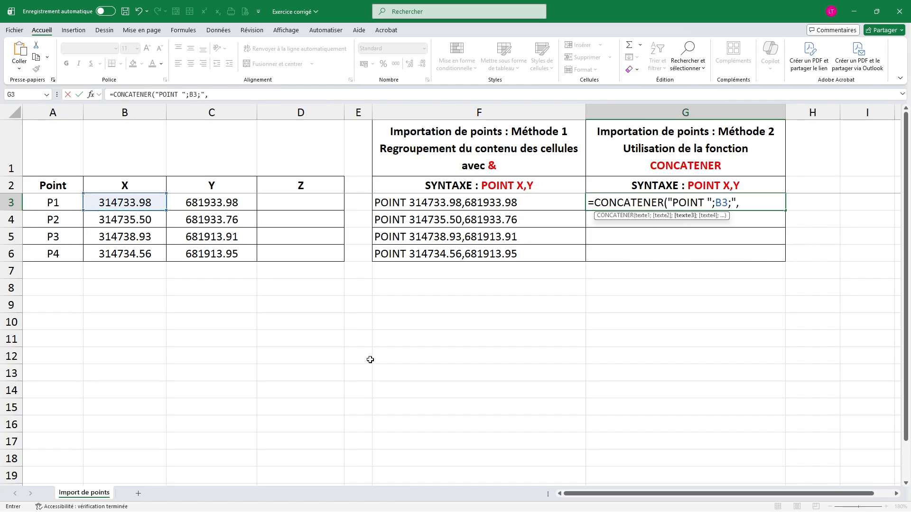
pyautogui.write('";')
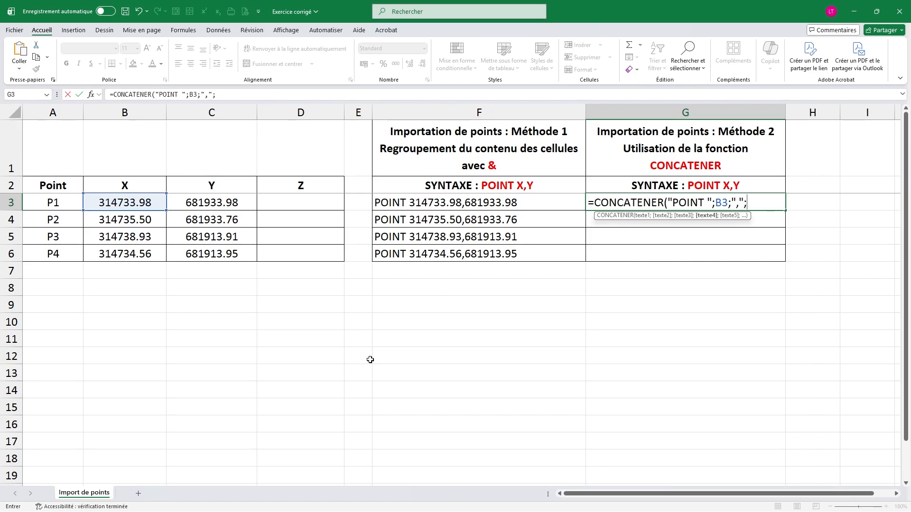
pyautogui.click(237, 202)
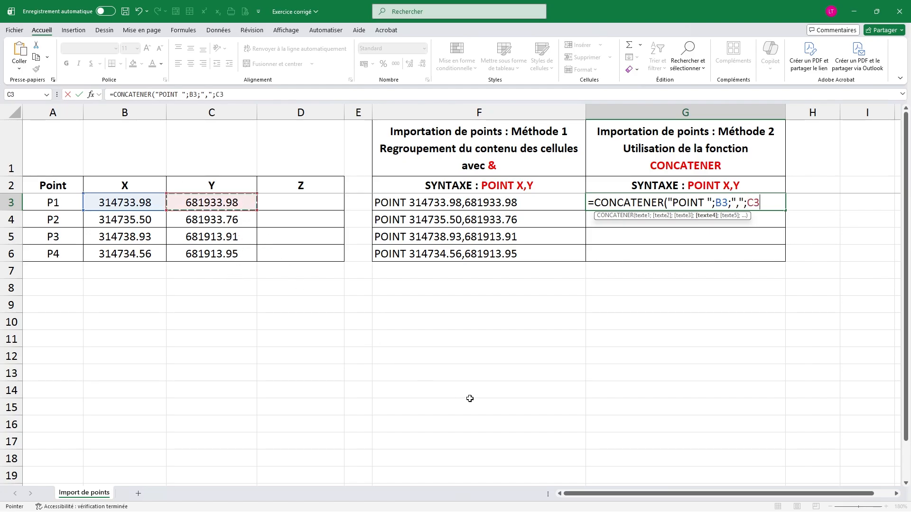
pyautogui.write(';","')
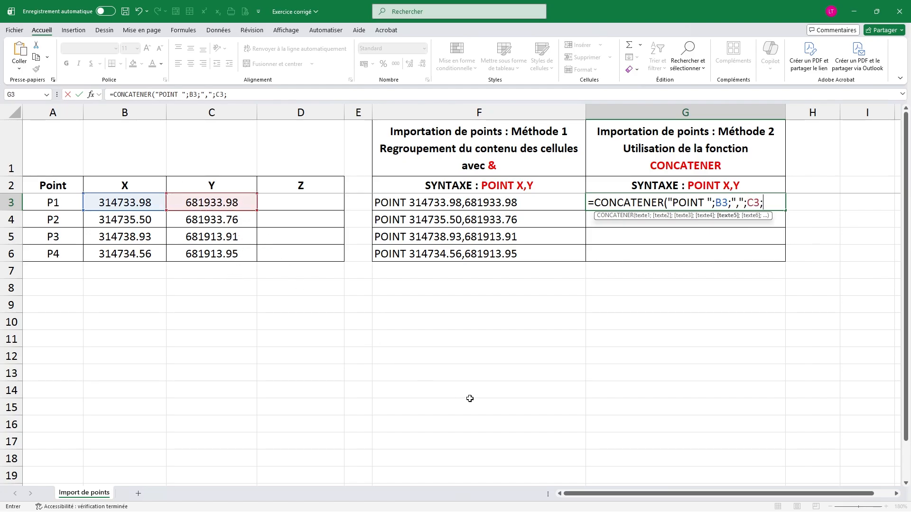
pyautogui.write(';')
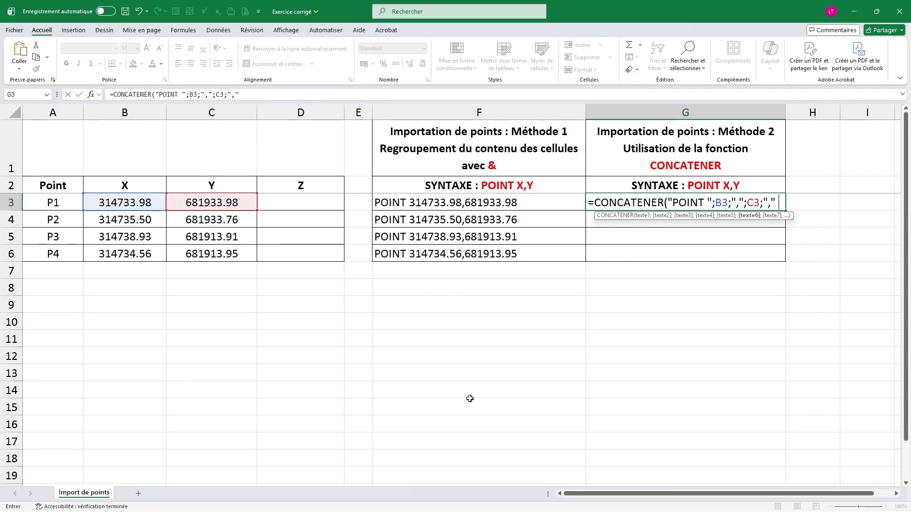
pyautogui.click(326, 202)
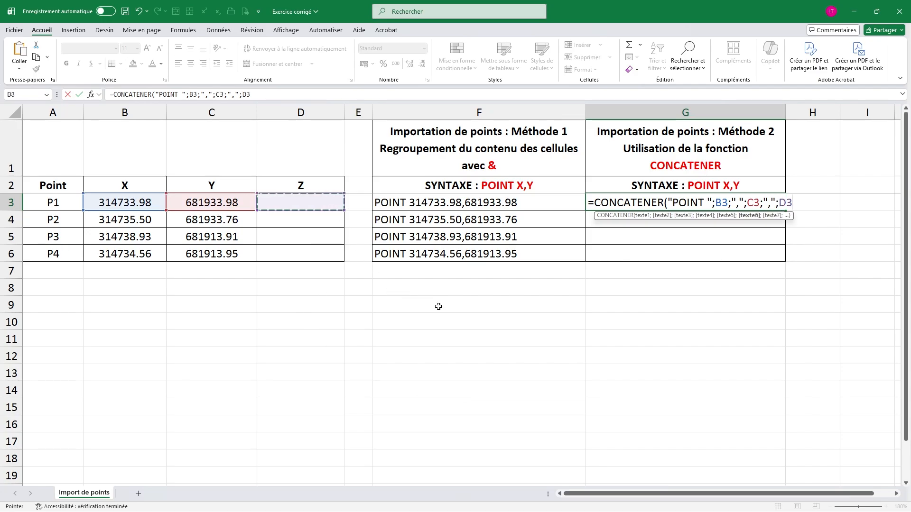
pyautogui.write(')')
pyautogui.press('BackSpace')
pyautogui.press('BackSpace')
pyautogui.press('BackSpace')
pyautogui.press('BackSpace')
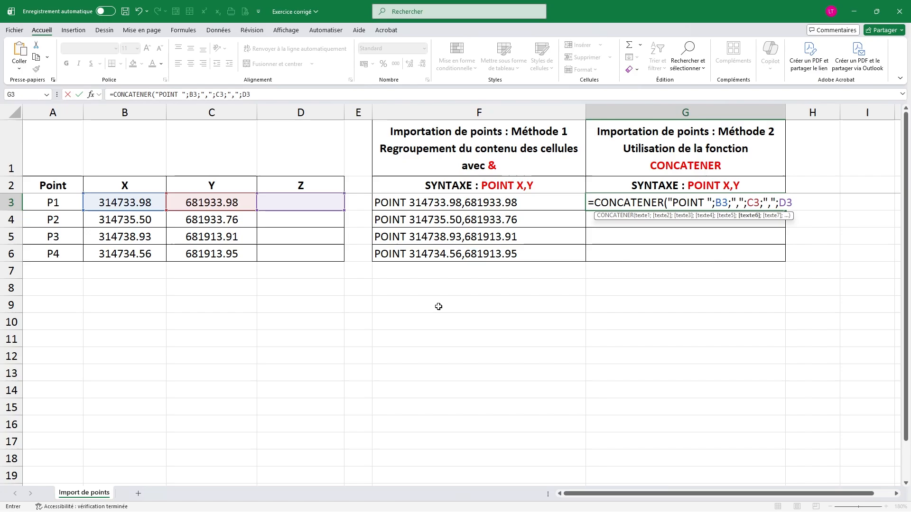
pyautogui.press('BackSpace')
pyautogui.press('BackSpace')
pyautogui.press('BackSpace')
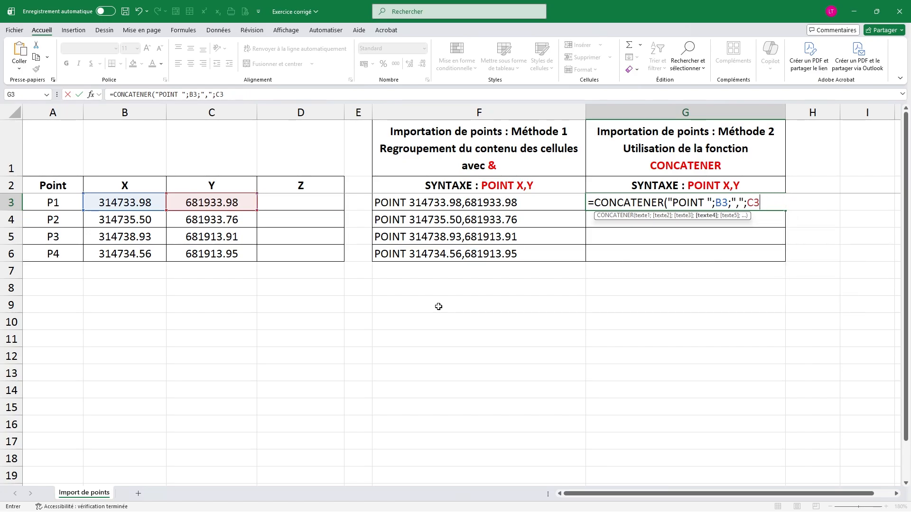
# Close and commit the CONCATENER formula in G3, and fill it down through G6.
pyautogui.write(')')
pyautogui.press('Return')
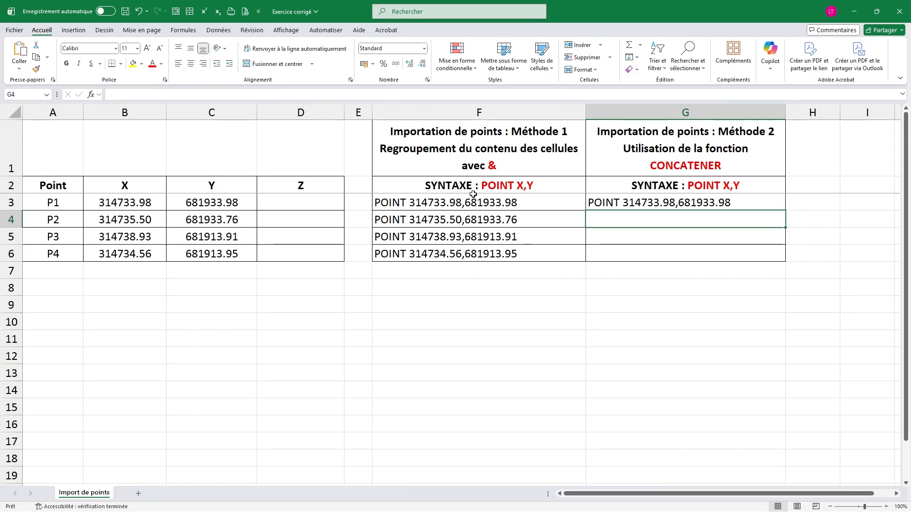
pyautogui.click(762, 197)
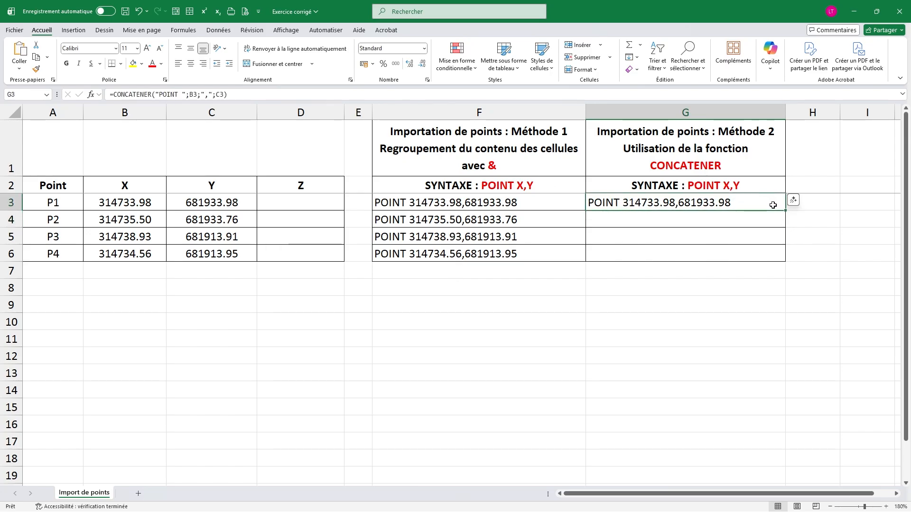
pyautogui.moveTo(785, 211); pyautogui.dragTo(789, 261)
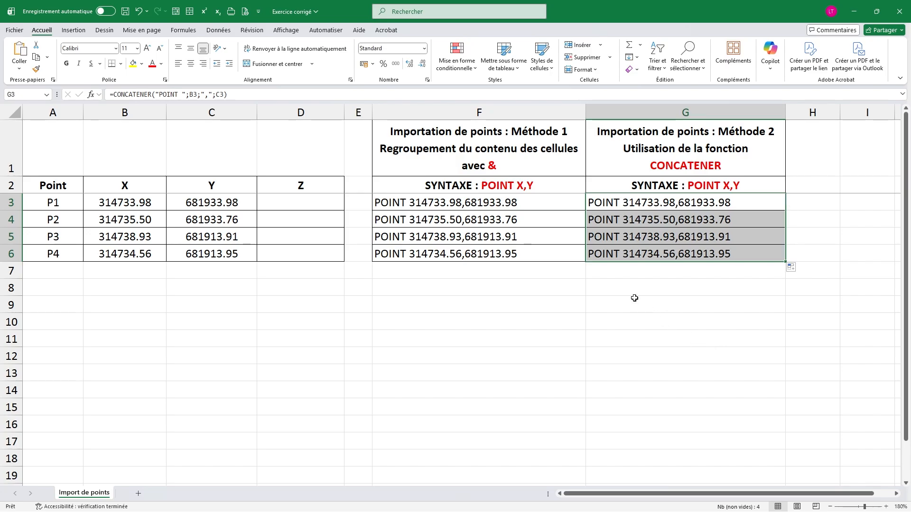
# Copy the POINT strings in cells F3 to F6.
pyautogui.moveTo(563, 200); pyautogui.dragTo(559, 252)
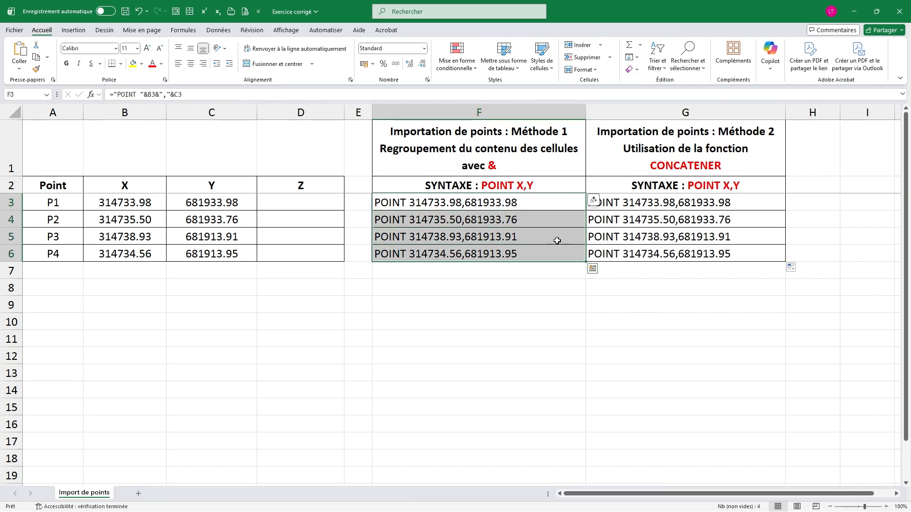
pyautogui.rightClick(556, 213)
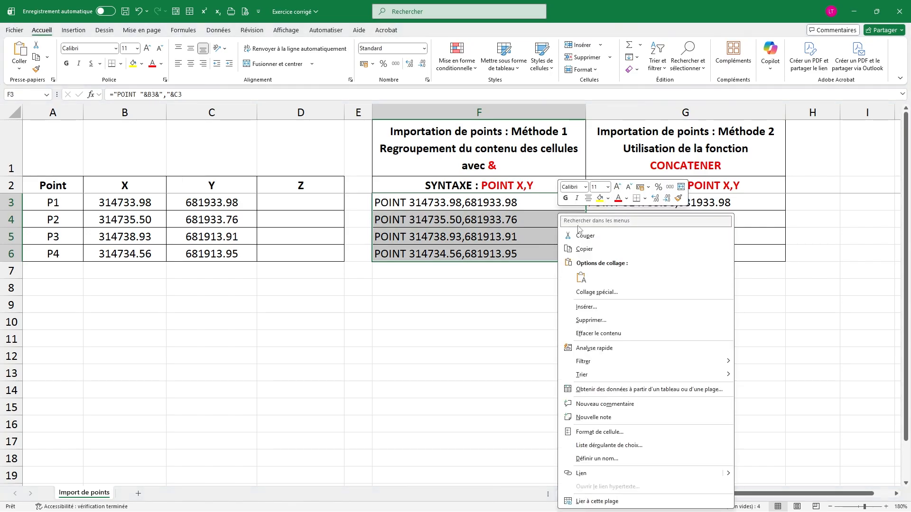
pyautogui.click(597, 249)
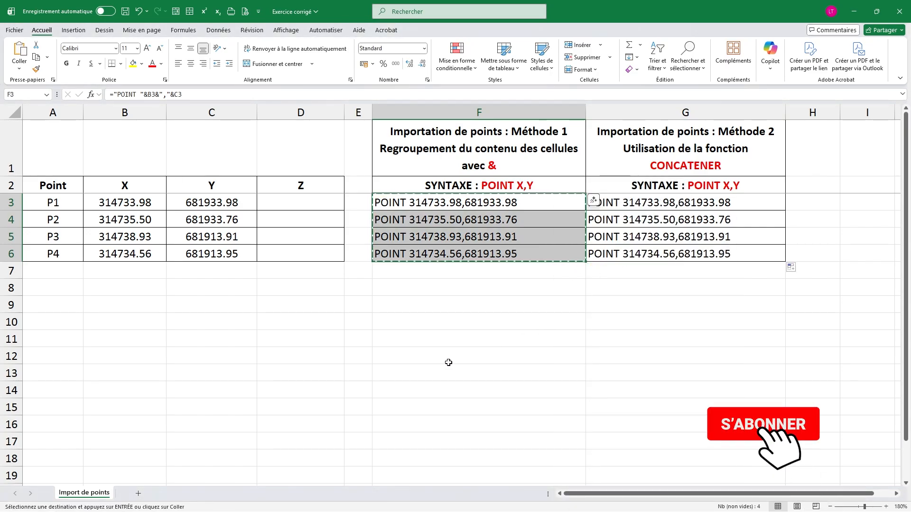
# Switch to the Dessin1 drawing in AutoCAD and paste the copied POINT strings into the command line.
pyautogui.moveTo(350, 504)
pyautogui.click(359, 471)
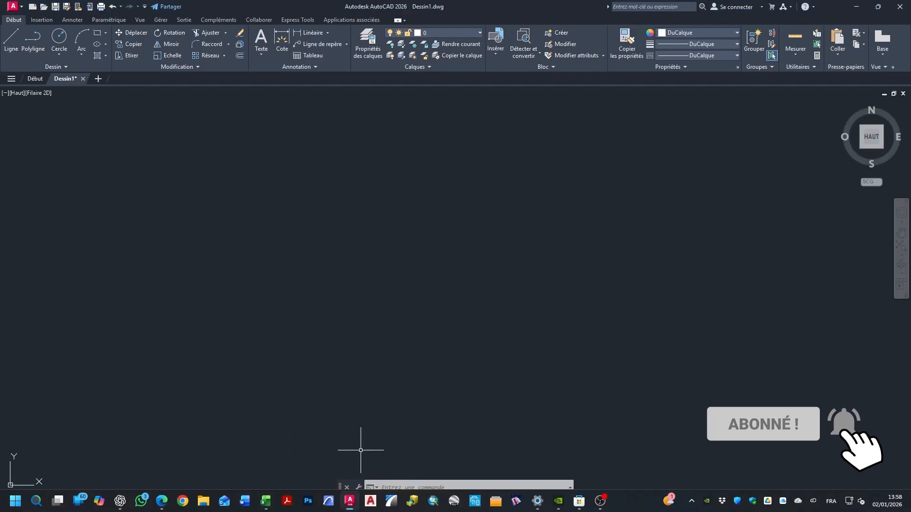
pyautogui.click(404, 487)
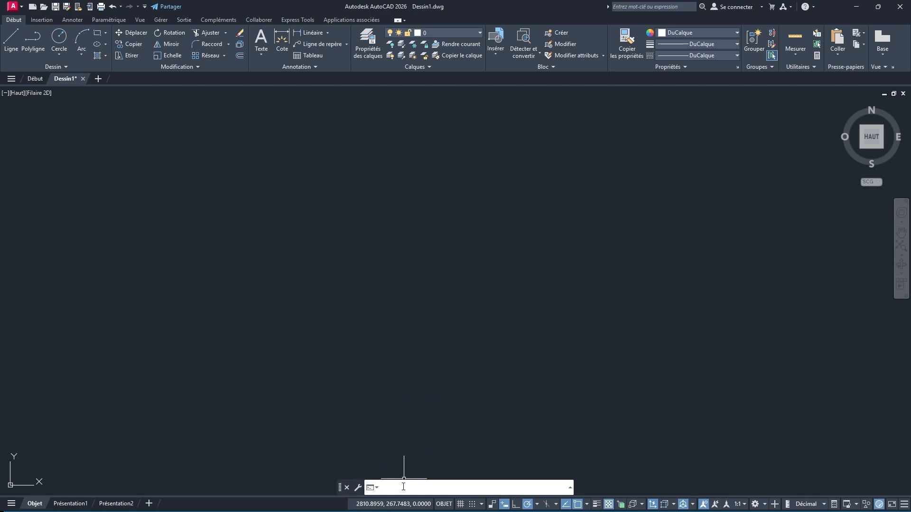
pyautogui.rightClick(403, 487)
pyautogui.click(453, 444)
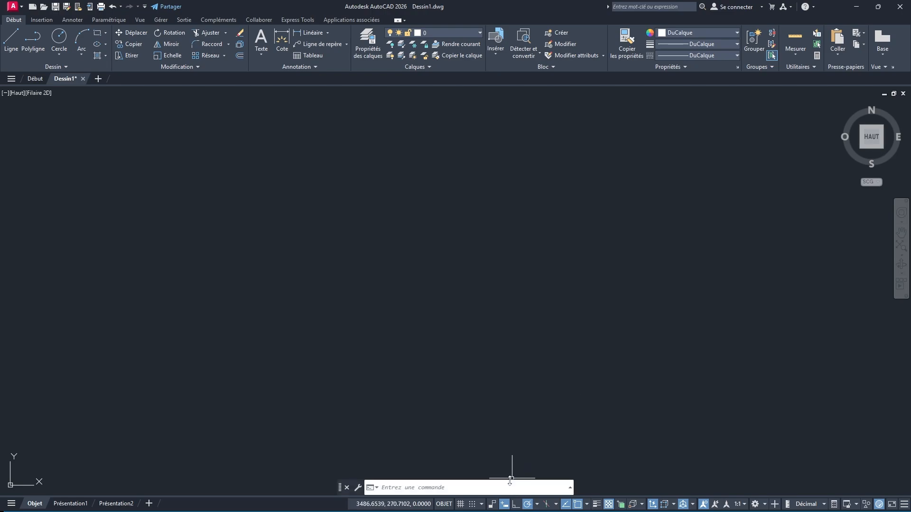
# Enlarge the command window to review the executed POINT commands and their coordinates, and shrink it back.
pyautogui.moveTo(519, 464)
pyautogui.moveTo(519, 464); pyautogui.dragTo(551, 376)
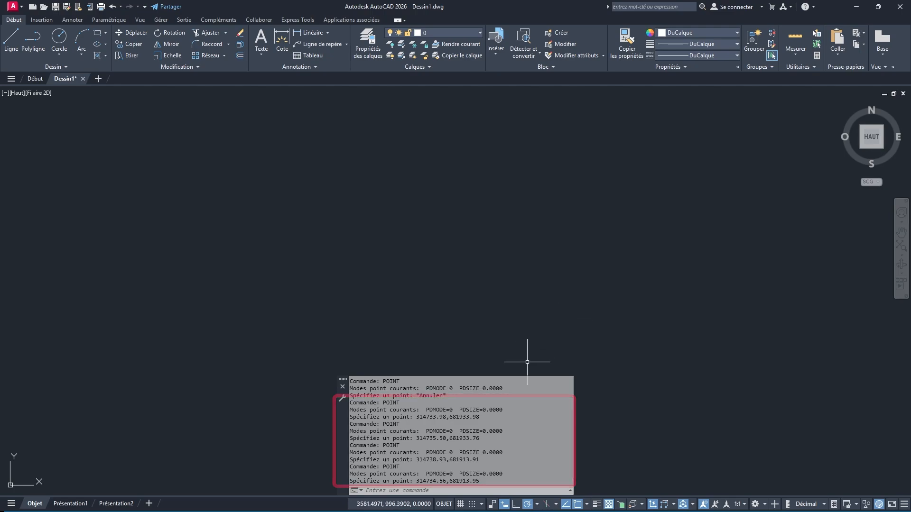
pyautogui.moveTo(526, 376); pyautogui.dragTo(531, 483)
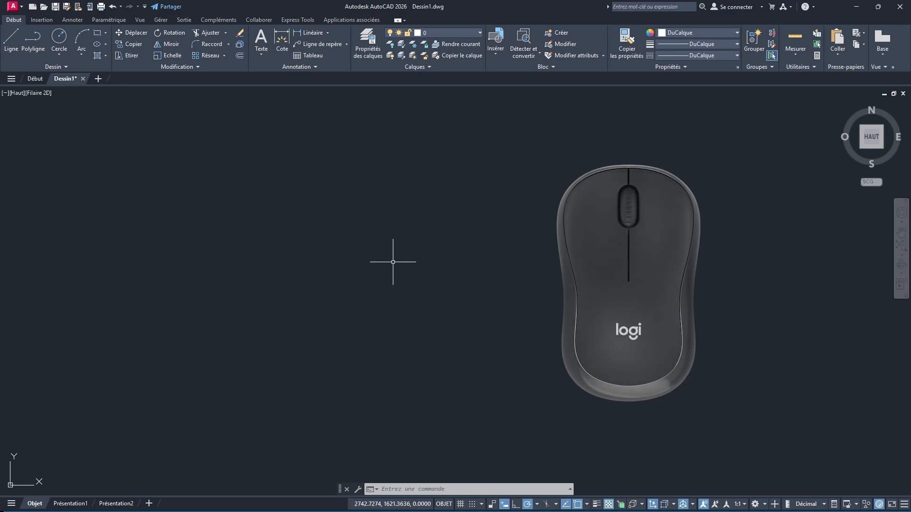
# Run the ZOOM command with the ETendu option to fit the imported points in view.
pyautogui.write('ZOO')
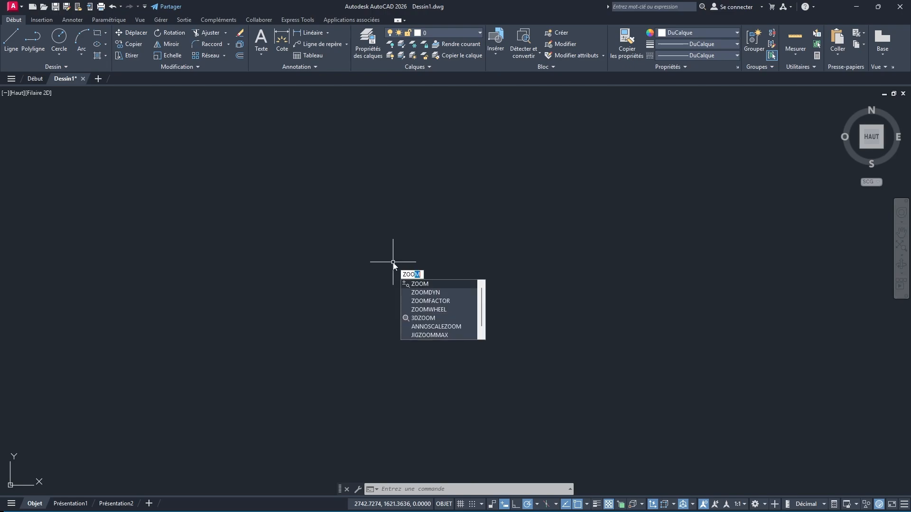
pyautogui.write('M')
pyautogui.press('Return')
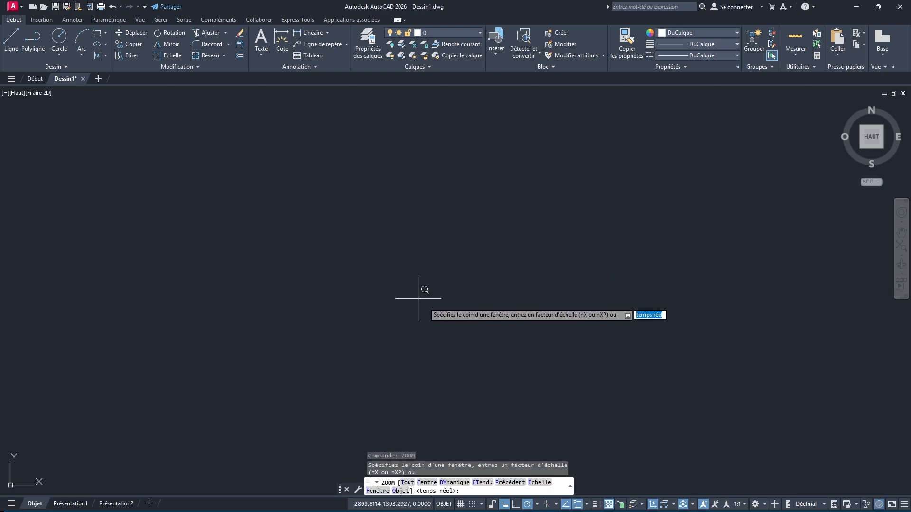
pyautogui.click(482, 483)
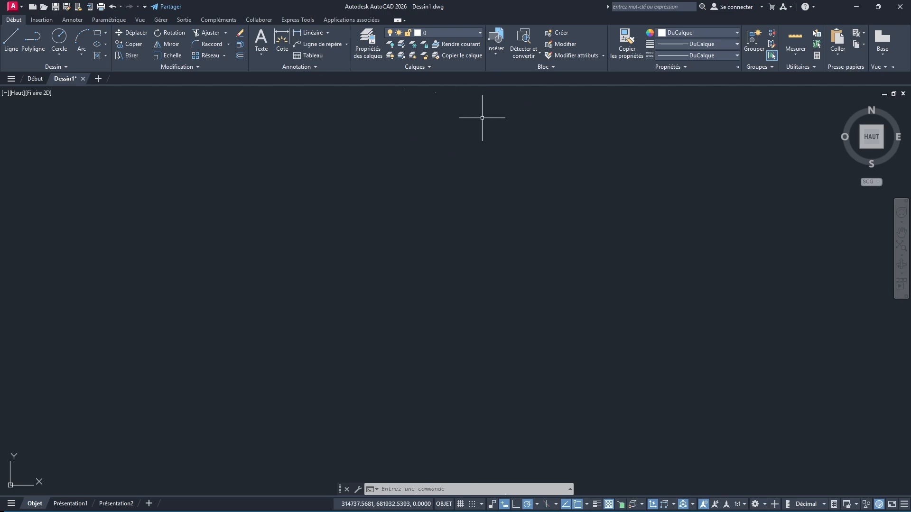
# Select all objects to locate the imported points in the drawing, and clear the selection.
pyautogui.hotkey('ctrl', 'a')
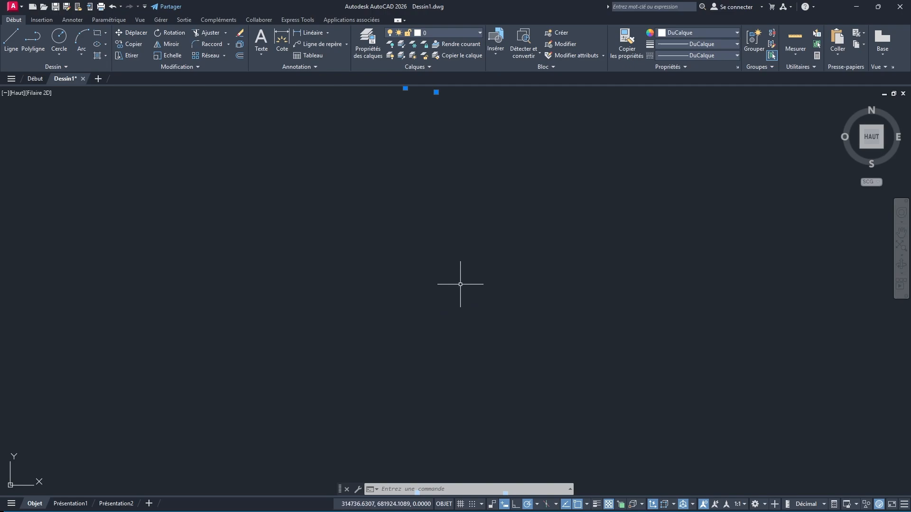
pyautogui.scroll(-2, 461, 276)
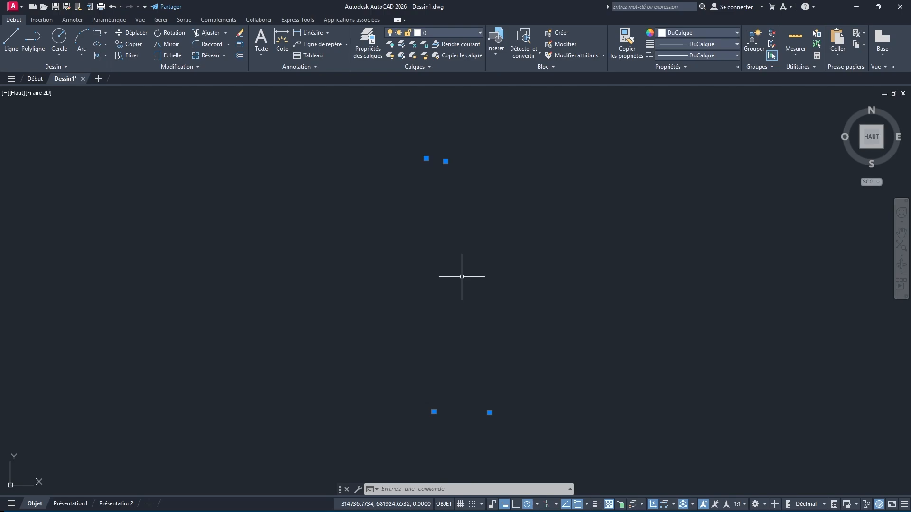
pyautogui.press('Escape')
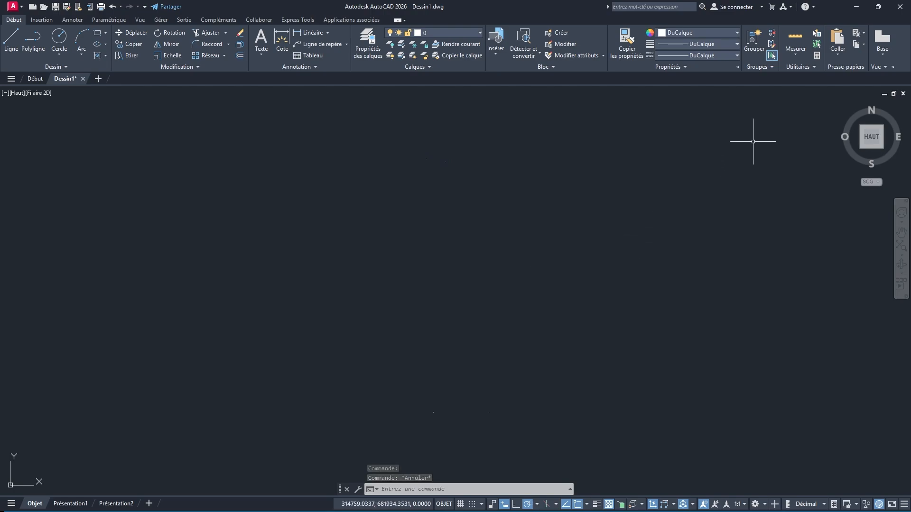
# Use DDPTYPE to set the point style to a circle with a cross through it.
pyautogui.click(812, 69)
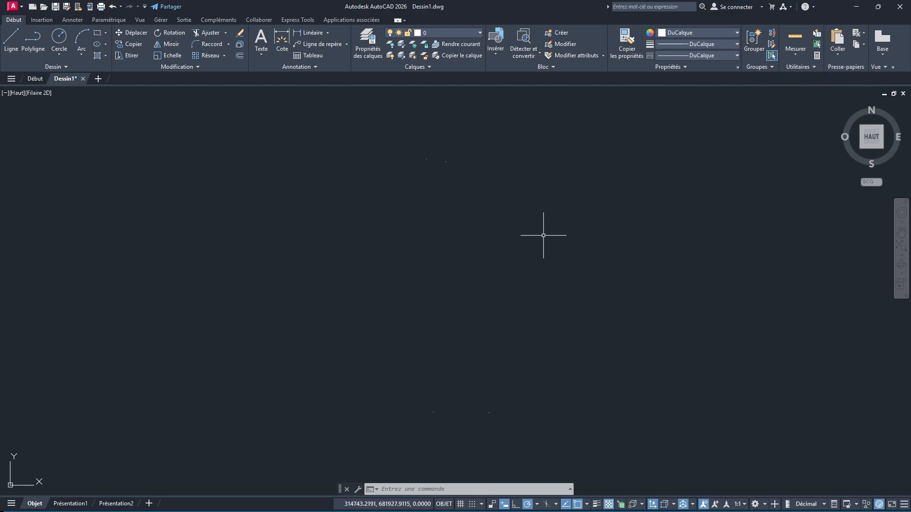
pyautogui.write('DDPTYp')
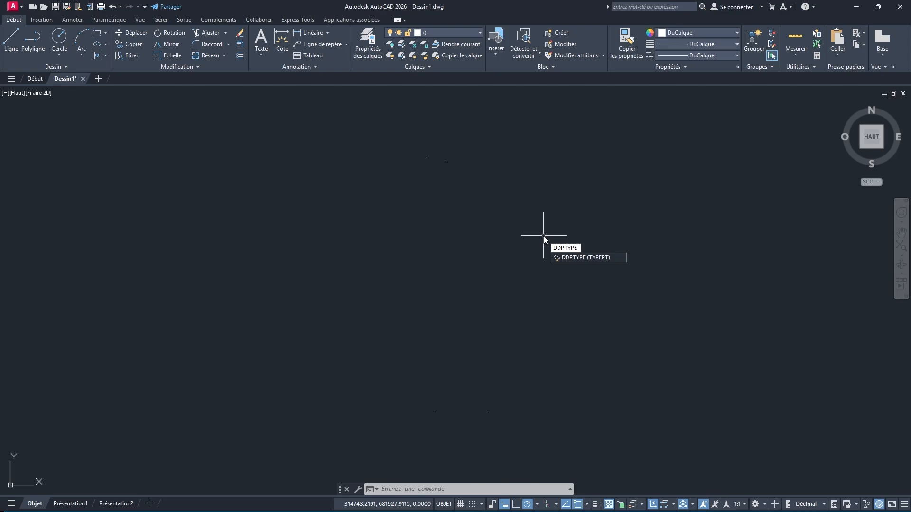
pyautogui.press('Return')
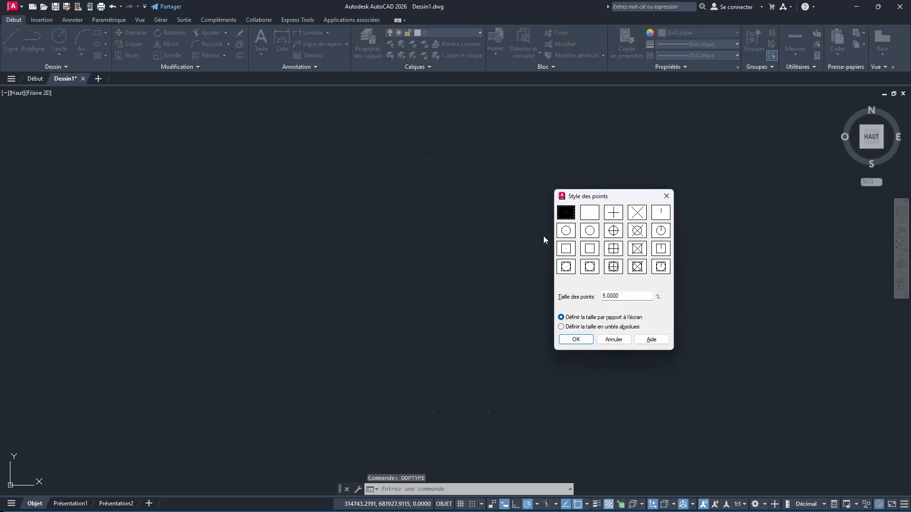
pyautogui.click(614, 231)
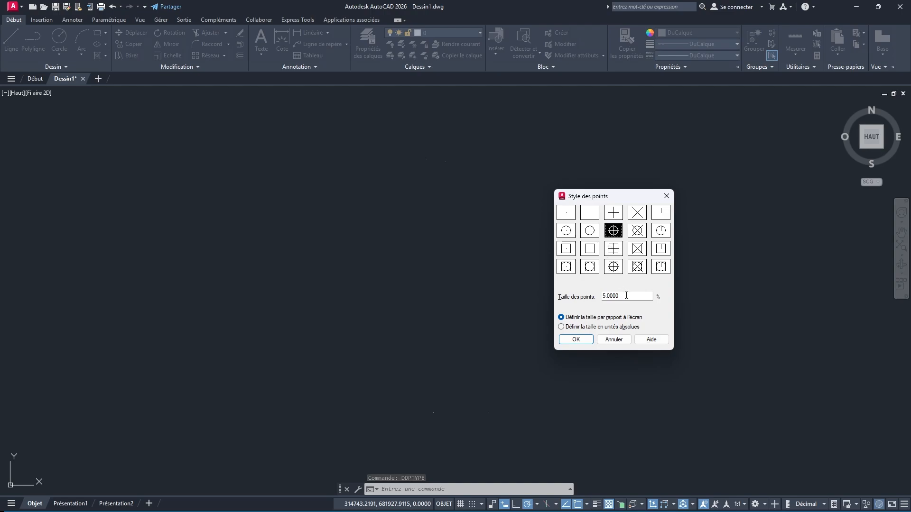
pyautogui.click(576, 339)
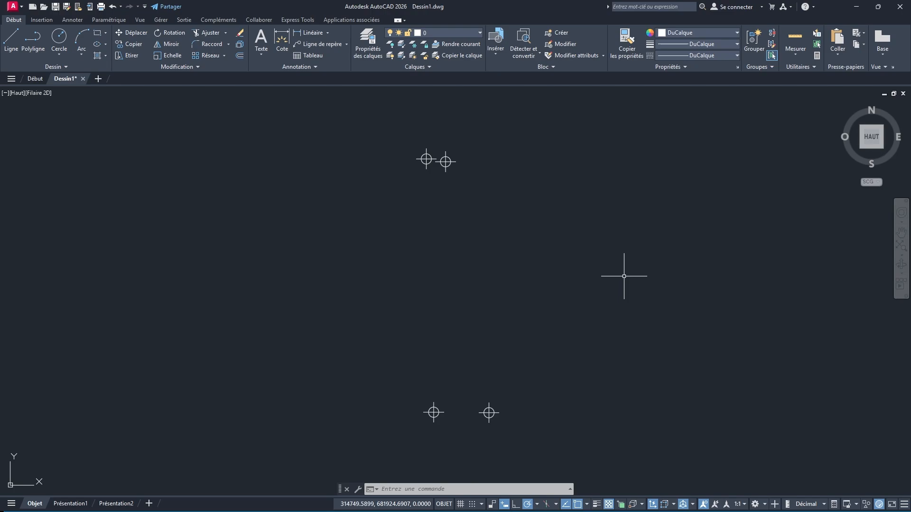
# Draw a polyline from P1 through P2, P3 and P4 back to P1, snapping to each imported point.
pyautogui.click(31, 42)
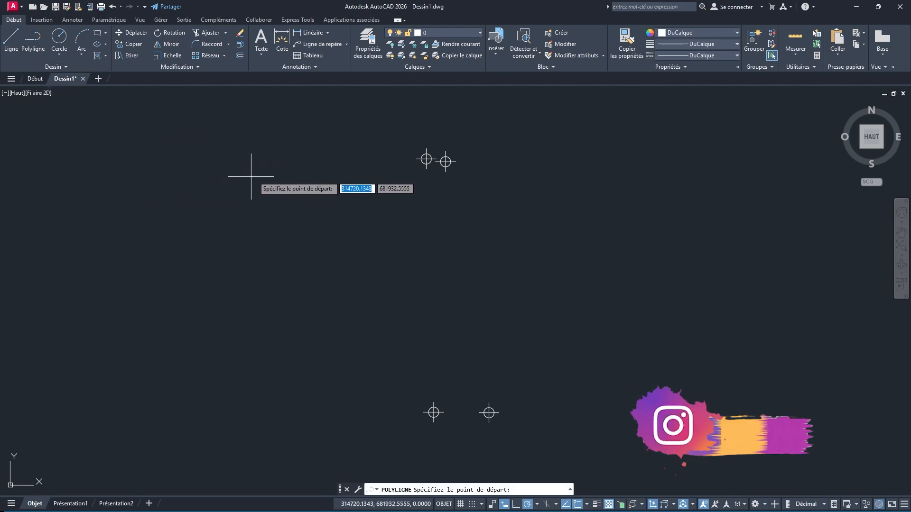
pyautogui.click(445, 161)
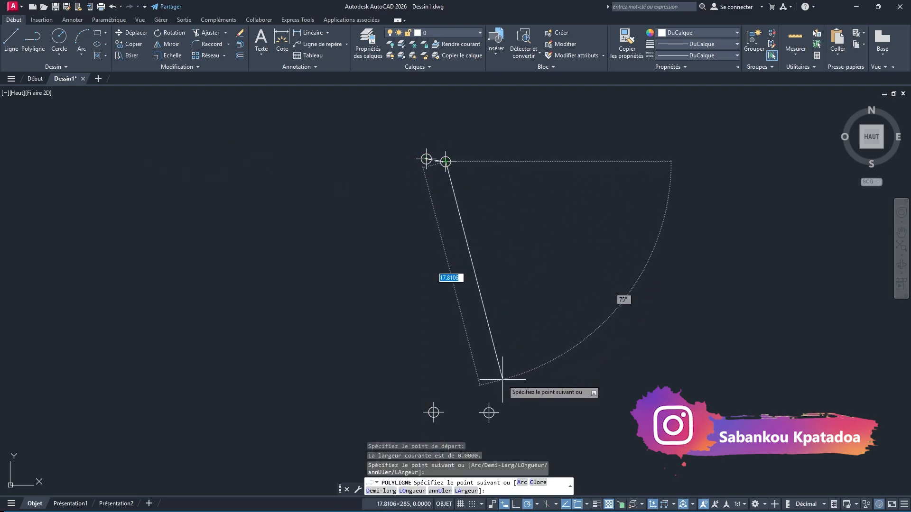
pyautogui.click(489, 412)
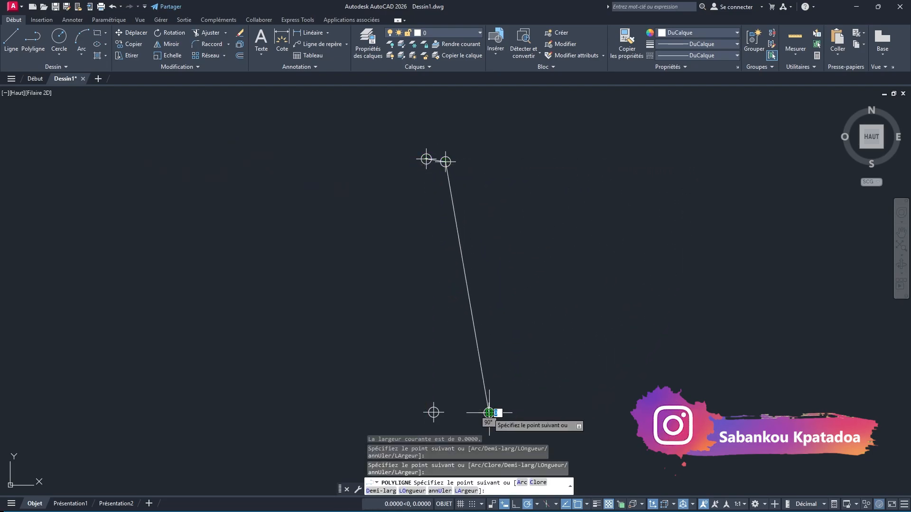
pyautogui.click(433, 413)
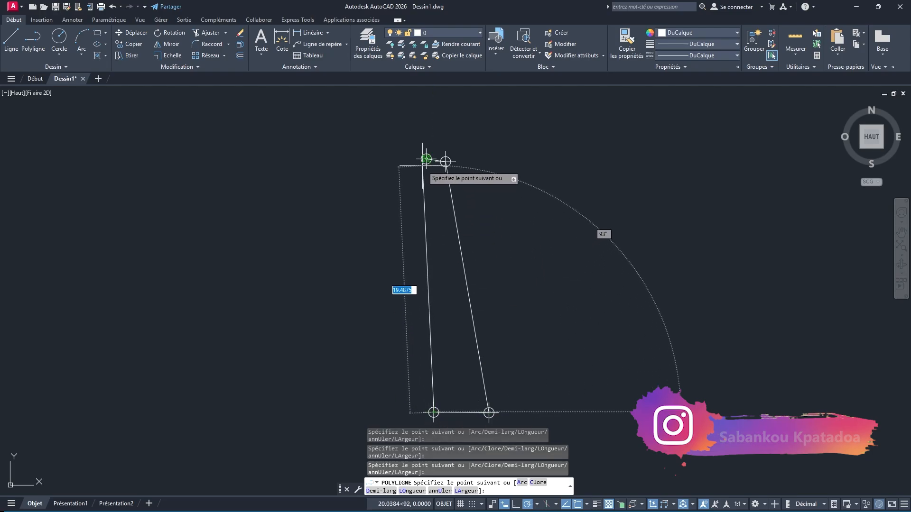
pyautogui.click(426, 159)
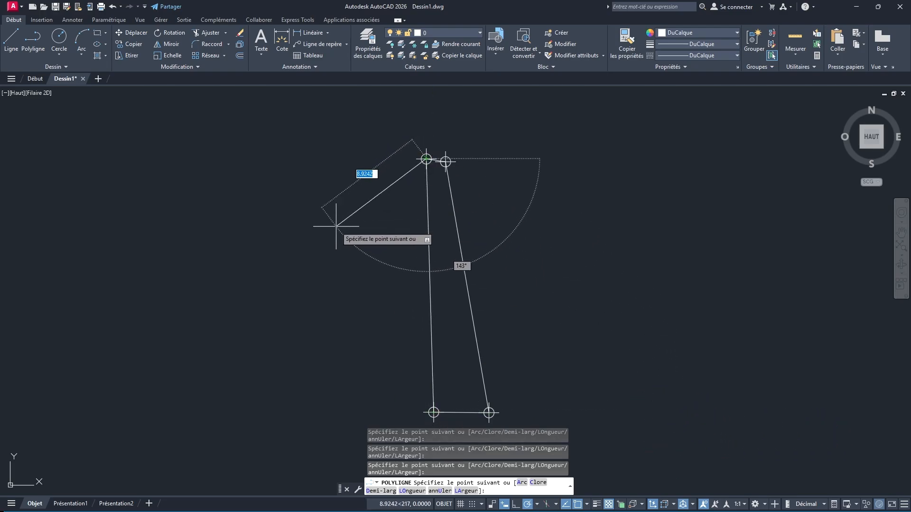
pyautogui.press('Return')
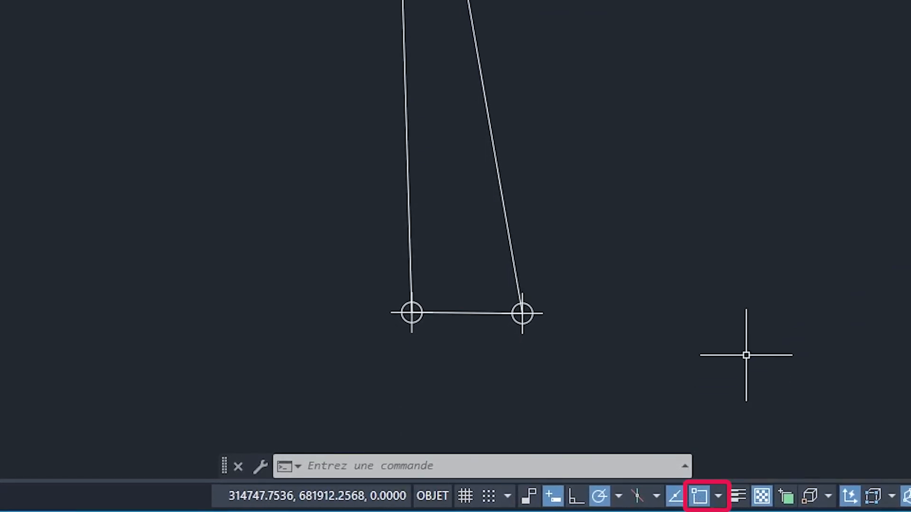
# Check in the object snap options whether the Noeud snap mode is enabled.
pyautogui.click(720, 498)
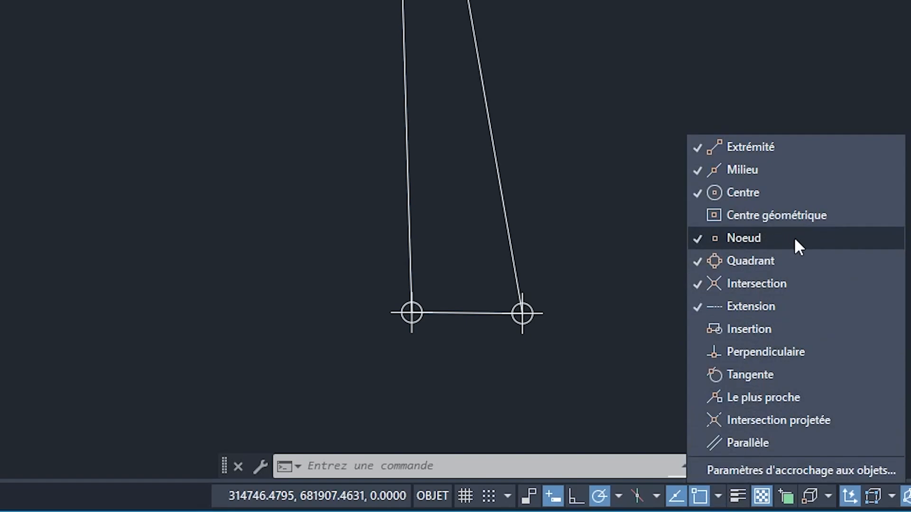
pyautogui.click(730, 57)
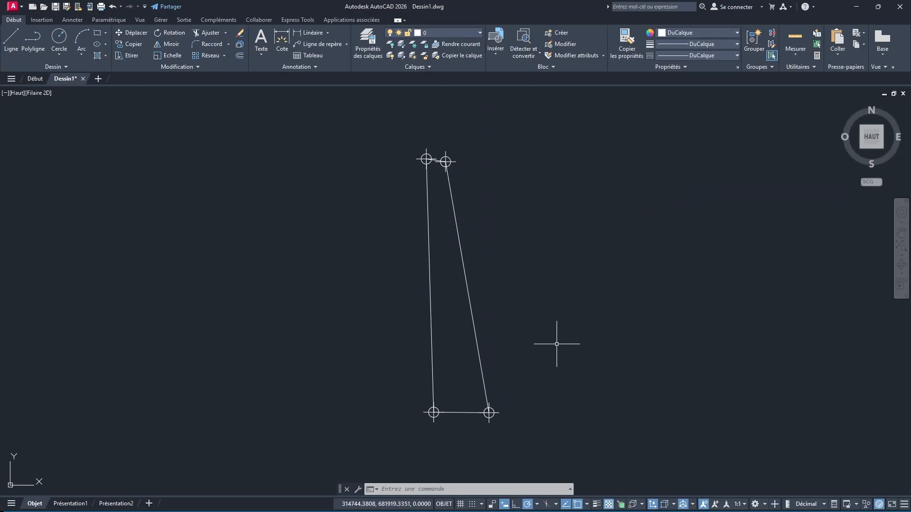
# Display the properties of the polyline joining the four points to read its area and length.
pyautogui.click(472, 320)
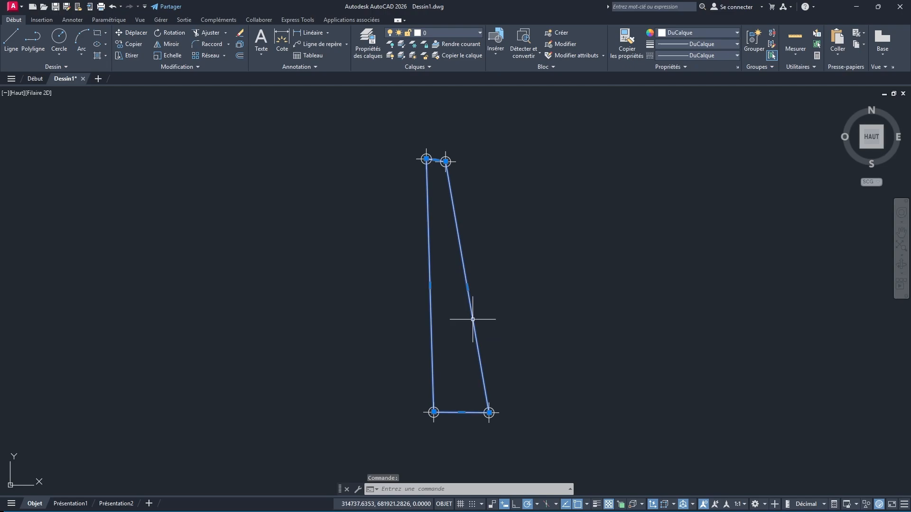
pyautogui.rightClick(473, 320)
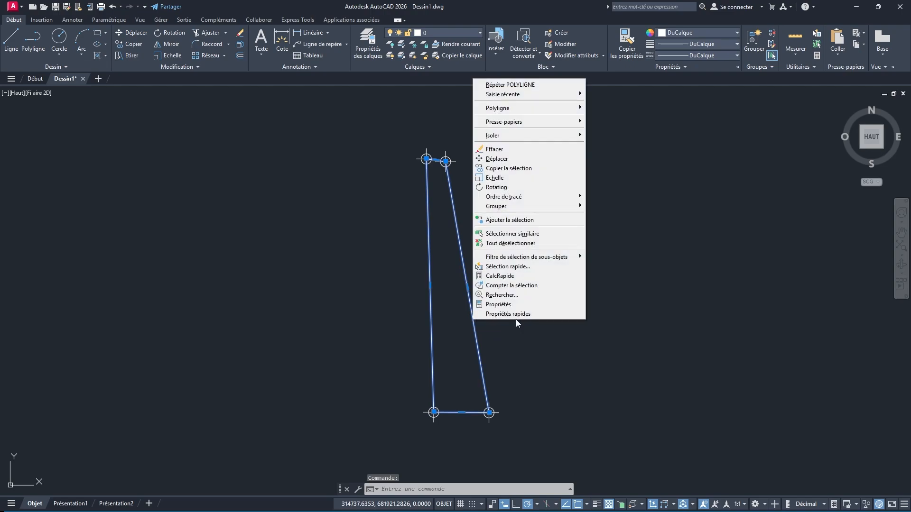
pyautogui.click(525, 305)
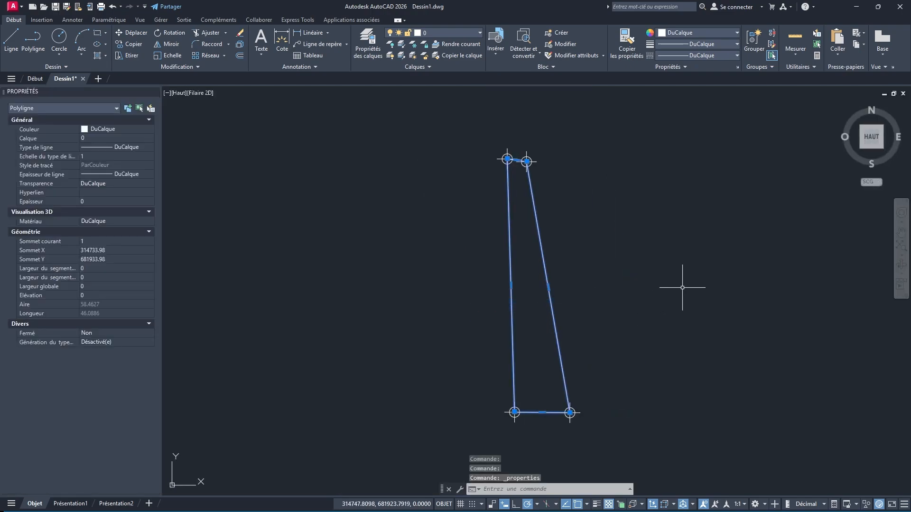